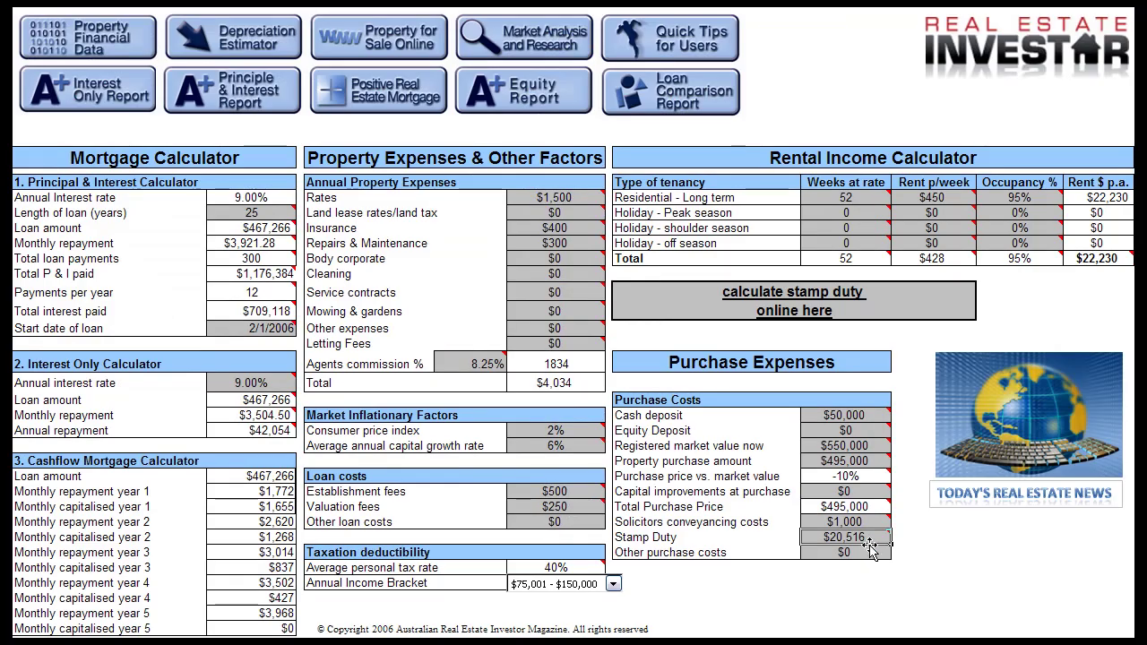
Set the annual interest rate in the Interest Only Calculator to 6.25%.
{"action": "left_click", "coordinate": [239, 213]}
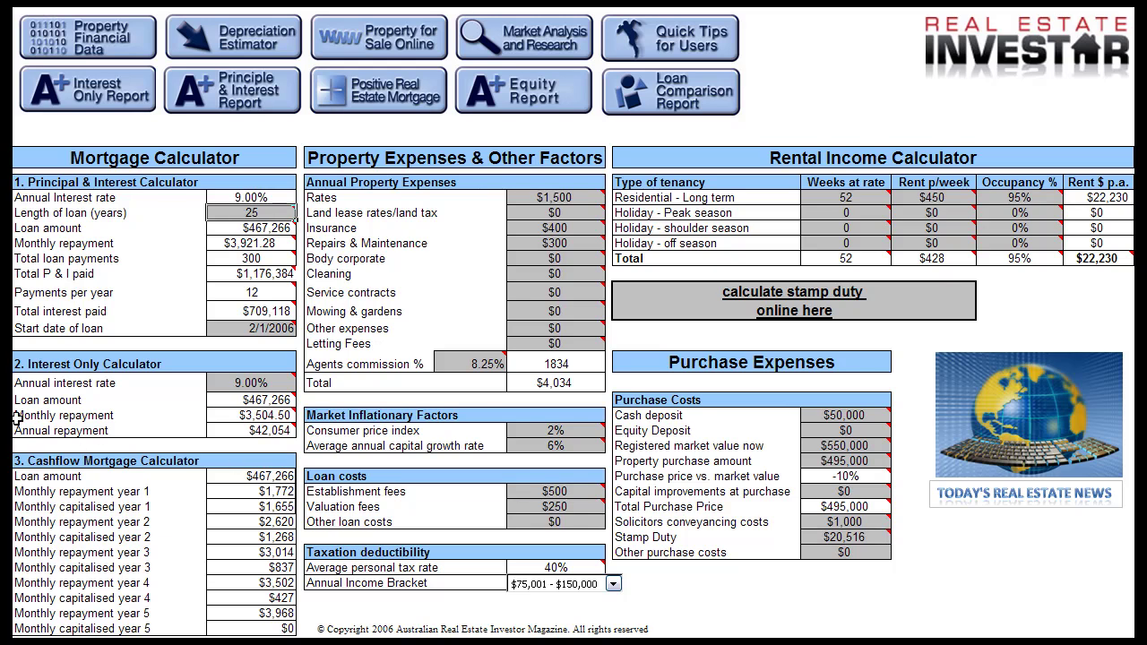
{"action": "key", "text": "Down"}
{"action": "key", "text": "Down"}
{"action": "key", "text": "Down"}
{"action": "key", "text": "Down"}
{"action": "key", "text": "Down"}
{"action": "key", "text": "Down"}
{"action": "key", "text": "Down"}
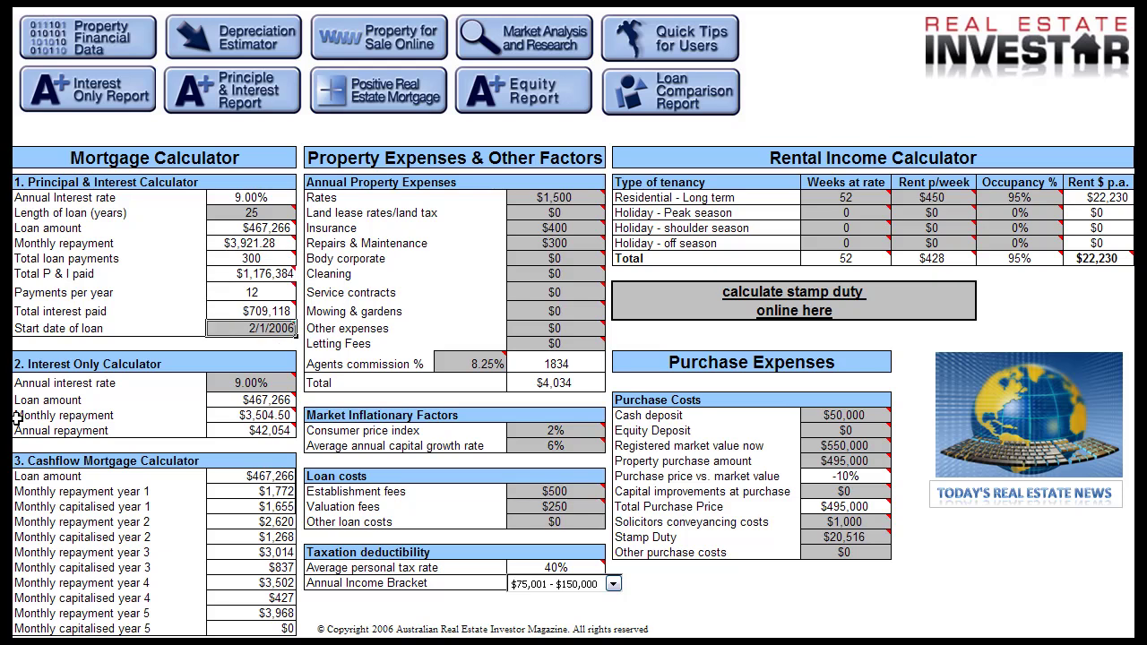
{"action": "key", "text": "Down"}
{"action": "key", "text": "Down"}
{"action": "key", "text": "Down"}
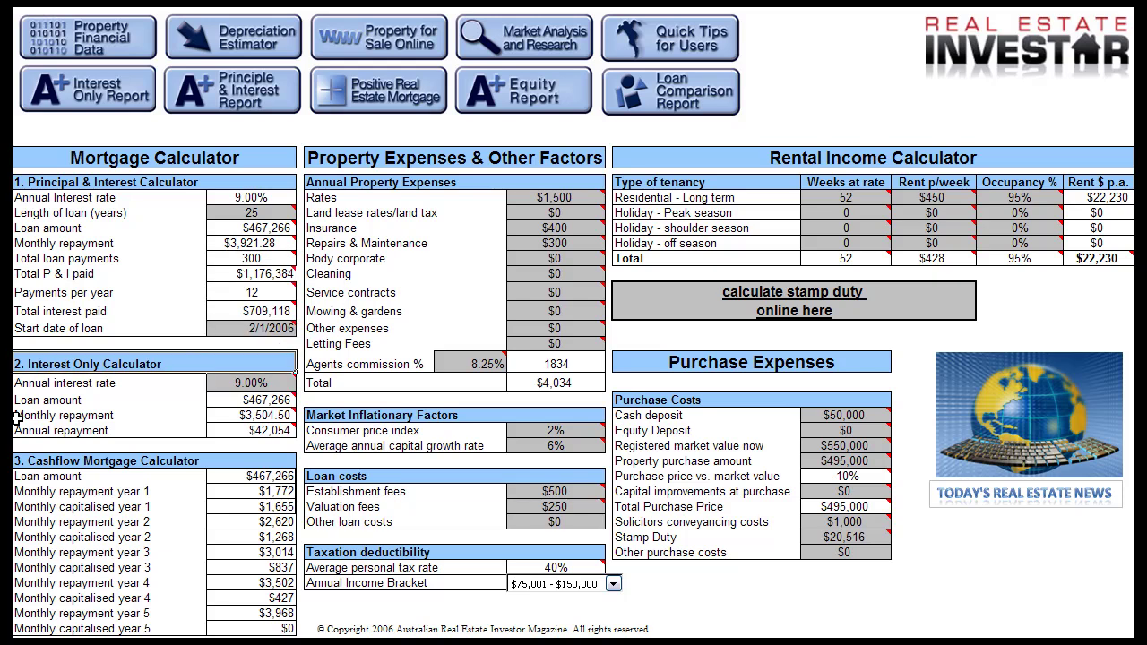
{"action": "type", "text": "6.25"}
{"action": "key", "text": "Return"}
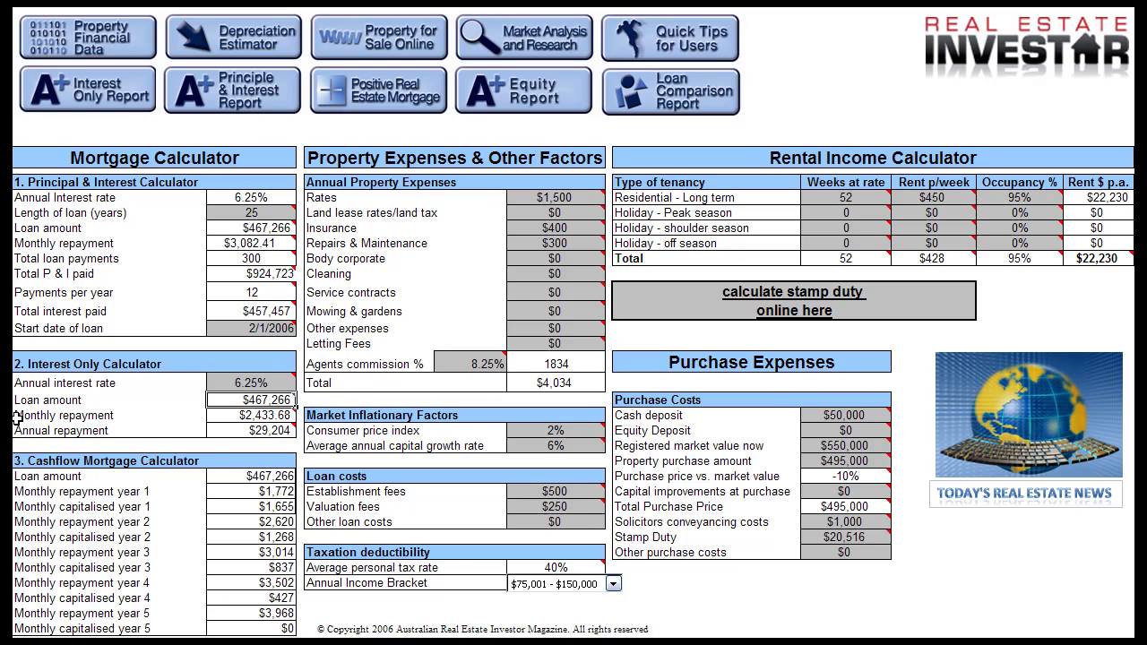
Go through the annual property expenses and set the agents commission to 7.5%.
{"action": "left_click", "coordinate": [583, 198]}
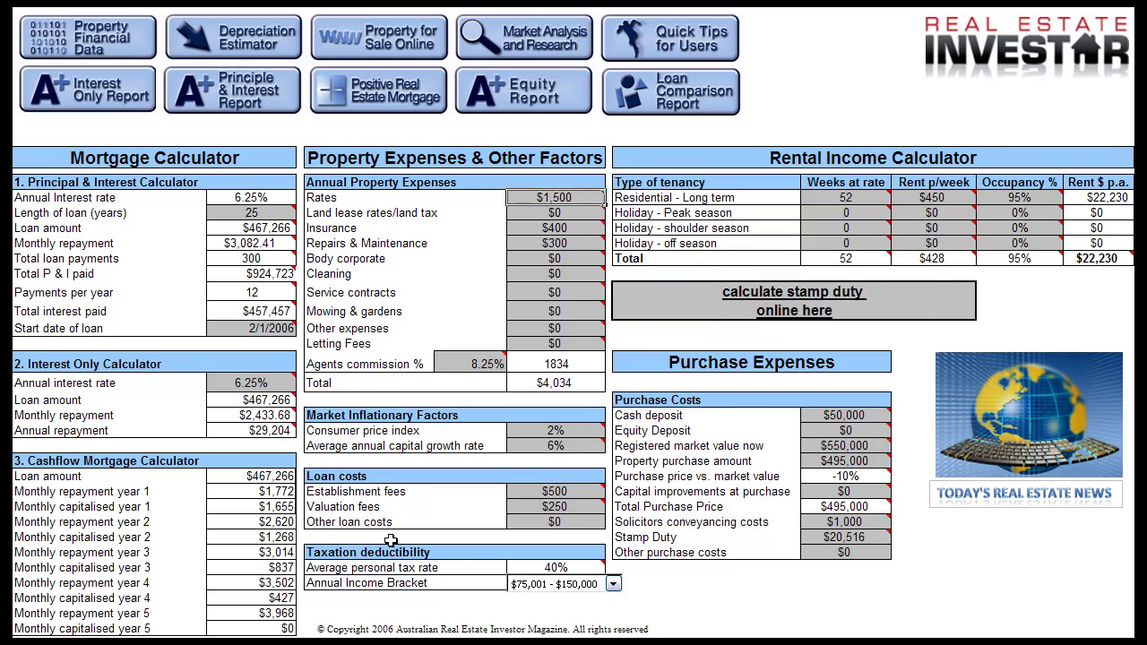
{"action": "key", "text": "Return"}
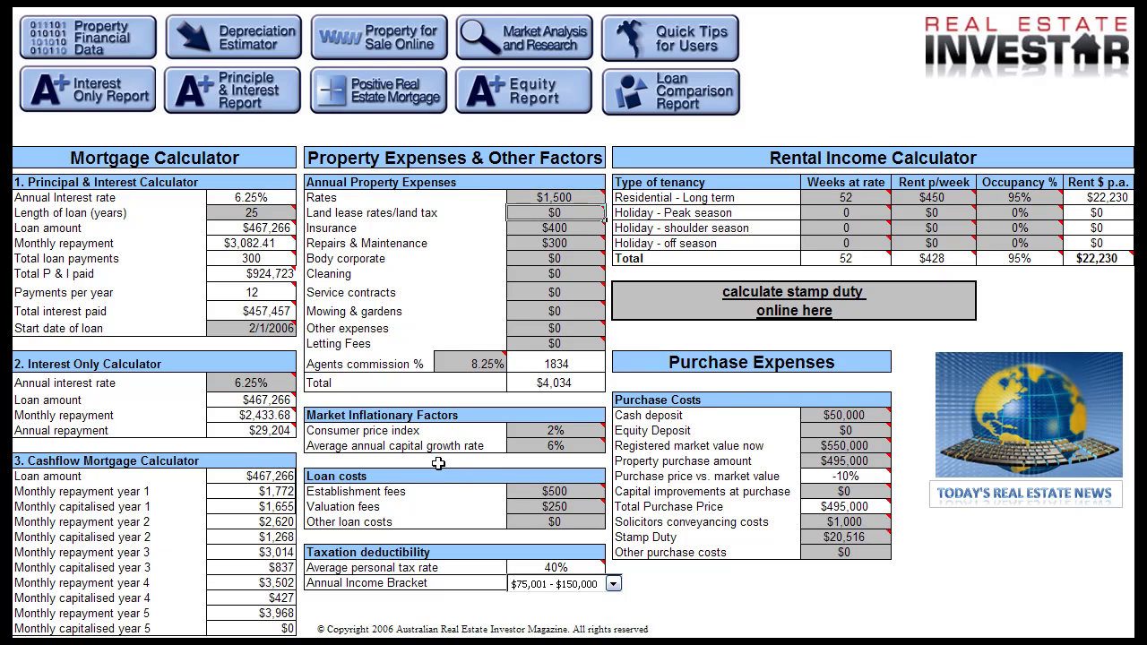
{"action": "key", "text": "Return"}
{"action": "key", "text": "Return"}
{"action": "key", "text": "Return"}
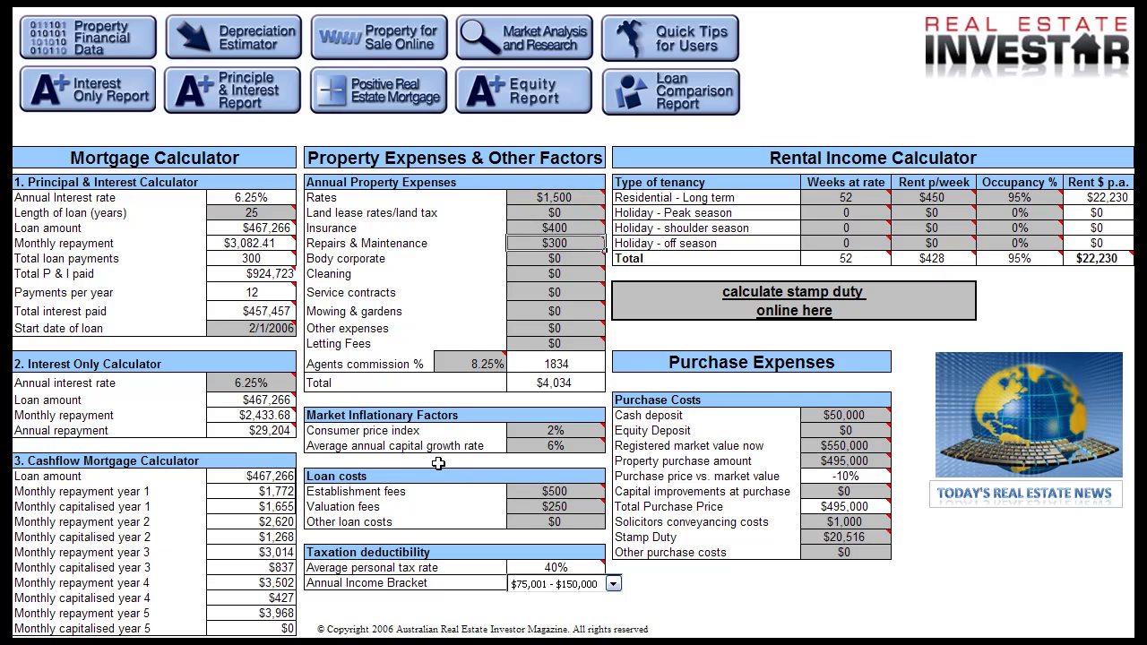
{"action": "key", "text": "Return"}
{"action": "key", "text": "Return"}
{"action": "key", "text": "Return"}
{"action": "key", "text": "Return"}
{"action": "key", "text": "Return"}
{"action": "key", "text": "Return"}
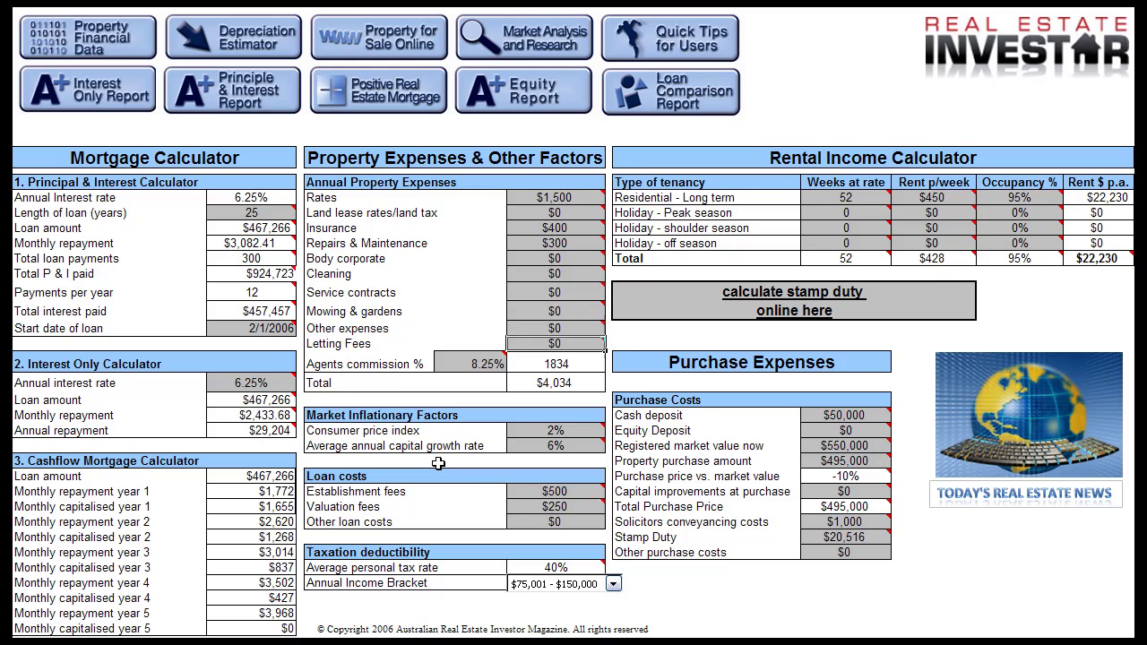
{"action": "type", "text": "7.5"}
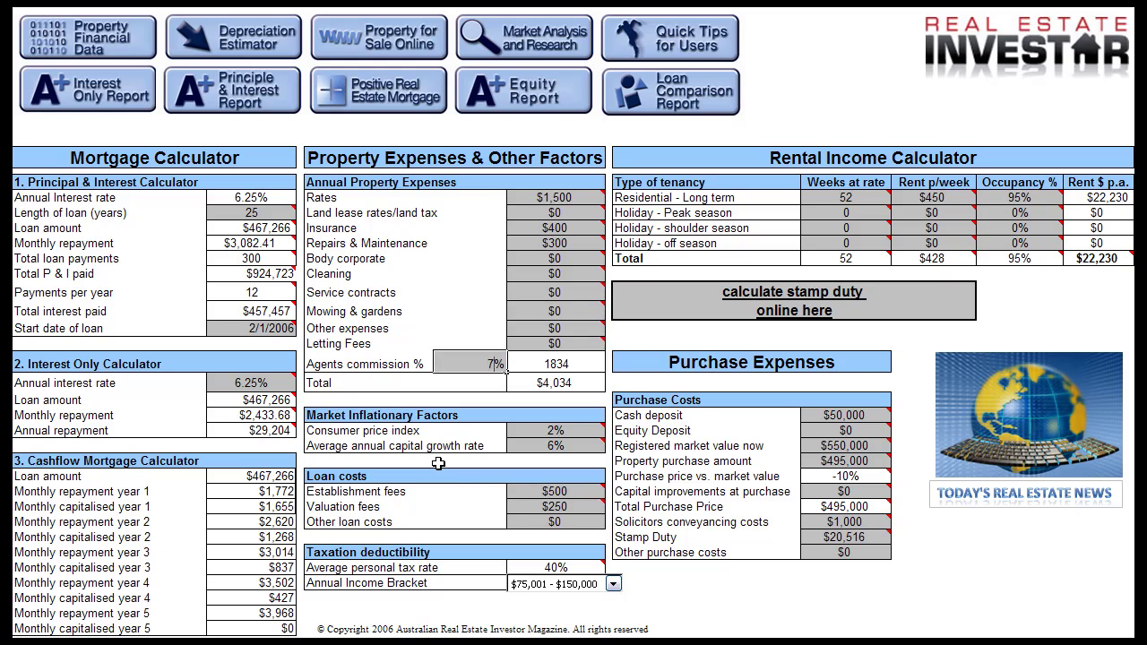
{"action": "key", "text": "Return"}
Review the market inflationary factors and the loan costs of the property.
{"action": "key", "text": "Right"}
{"action": "key", "text": "Down"}
{"action": "key", "text": "Down"}
{"action": "key", "text": "Down"}
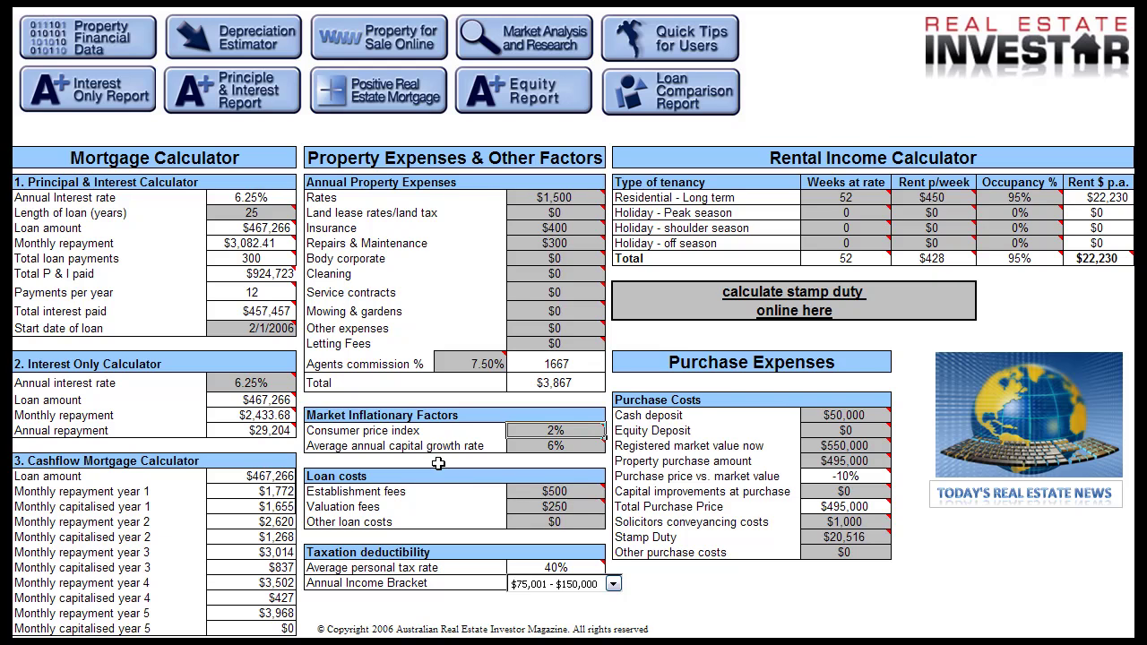
{"action": "key", "text": "Down"}
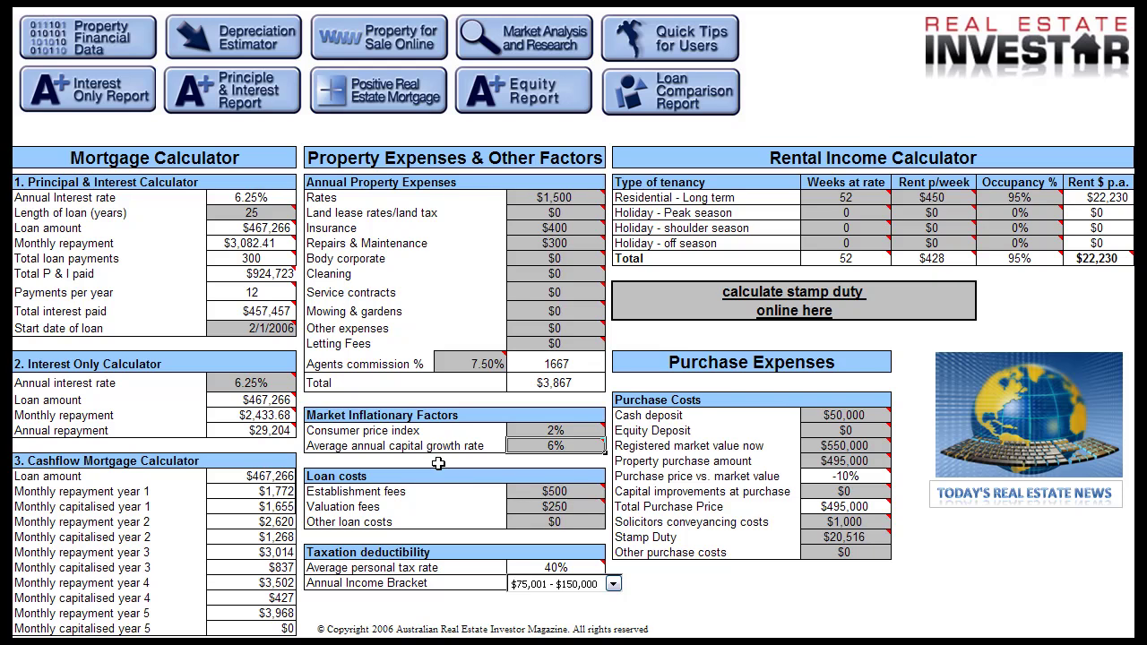
{"action": "key", "text": "Down"}
{"action": "key", "text": "Down"}
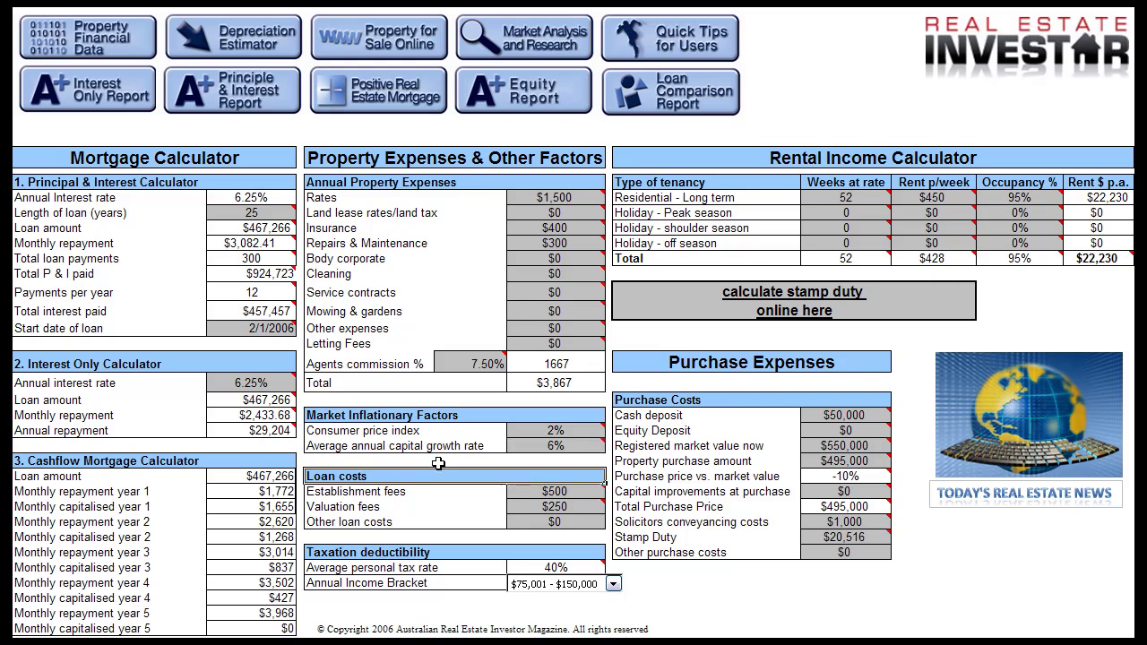
{"action": "key", "text": "Down"}
{"action": "key", "text": "Down"}
{"action": "key", "text": "Down"}
{"action": "key", "text": "Down"}
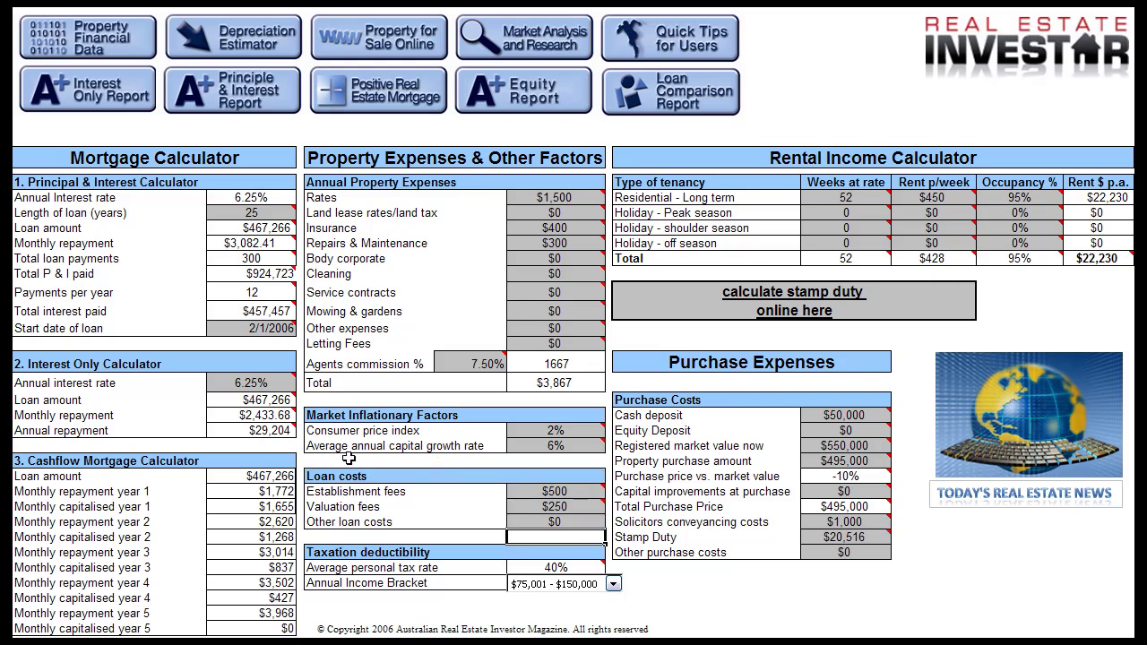
Choose $75,001 - $150,000 as the annual income bracket for taxation deductibility.
{"action": "left_click", "coordinate": [613, 584]}
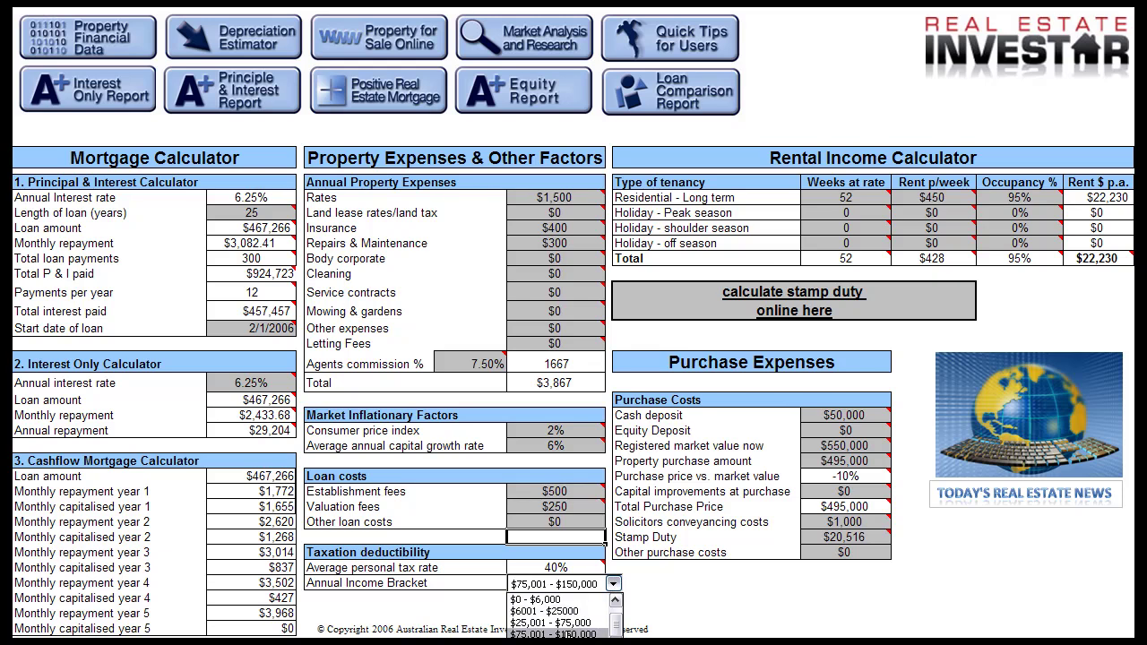
{"action": "left_click", "coordinate": [565, 634]}
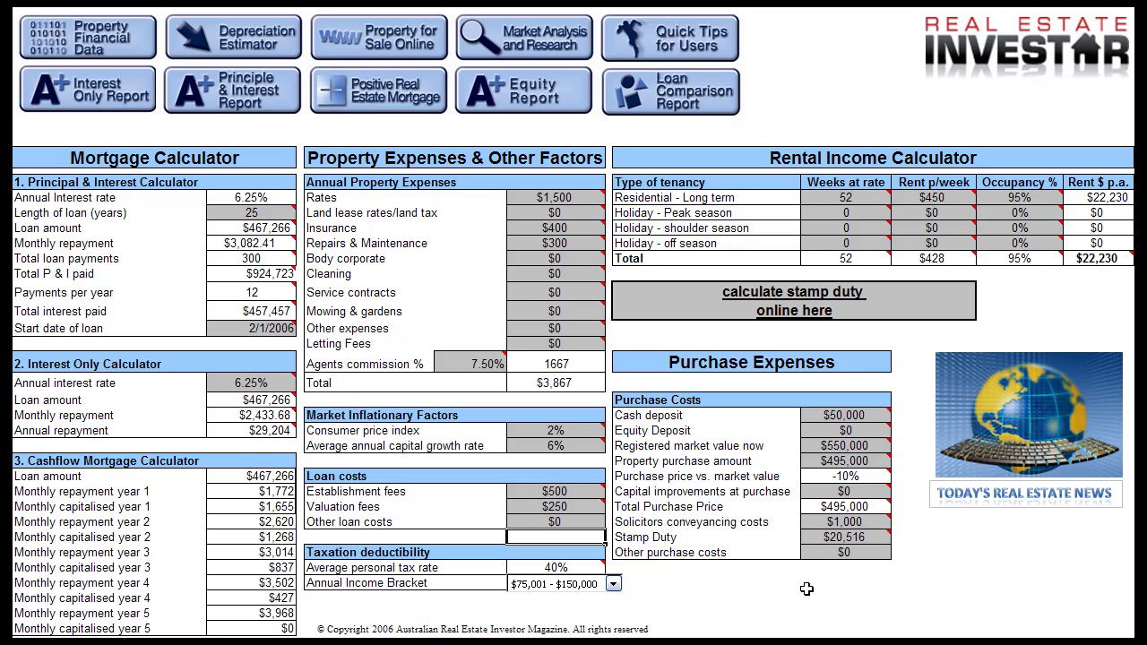
Review the long-term and holiday tenancy types in the Rental Income Calculator.
{"action": "left_click", "coordinate": [856, 198]}
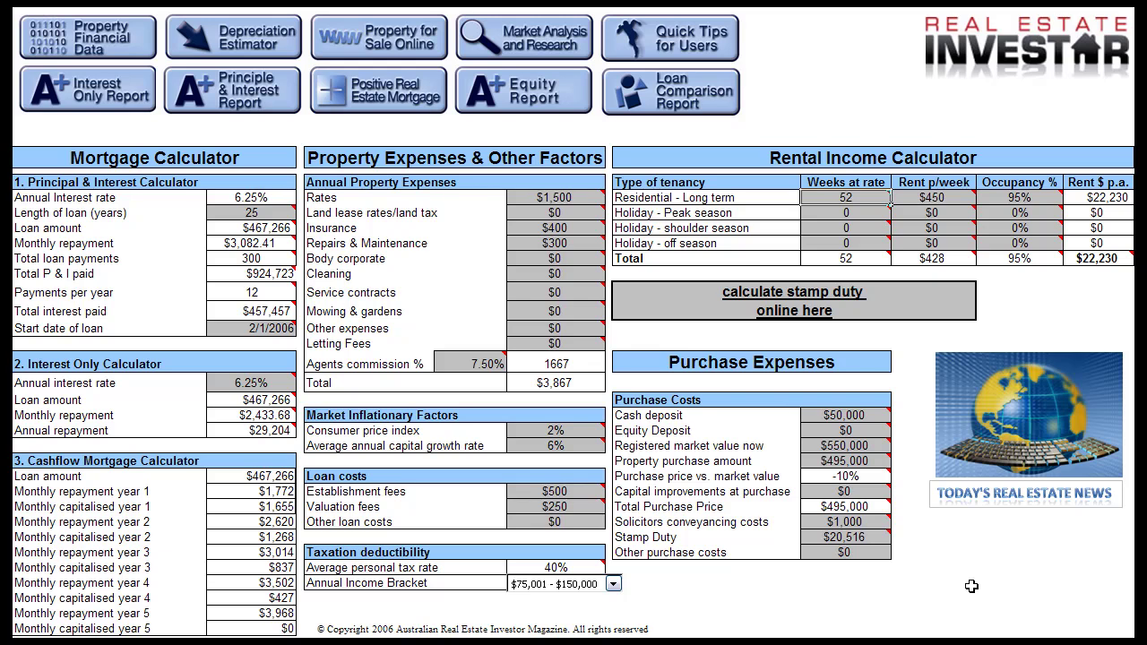
{"action": "key", "text": "Down"}
{"action": "key", "text": "Left"}
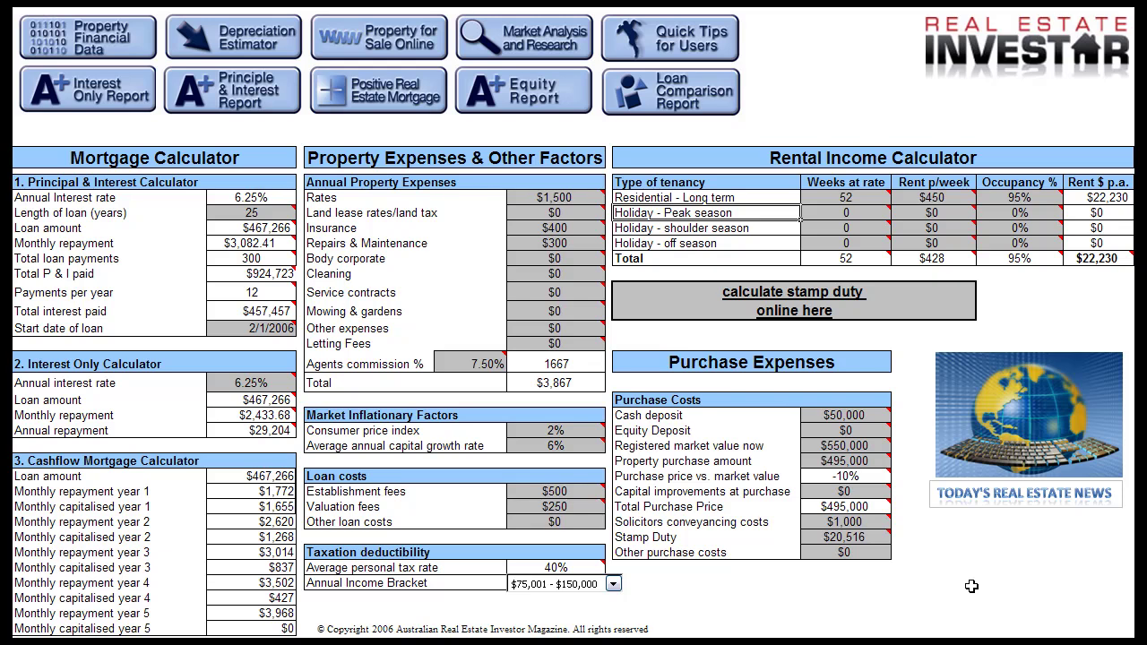
{"action": "key", "text": "Down"}
{"action": "key", "text": "Down"}
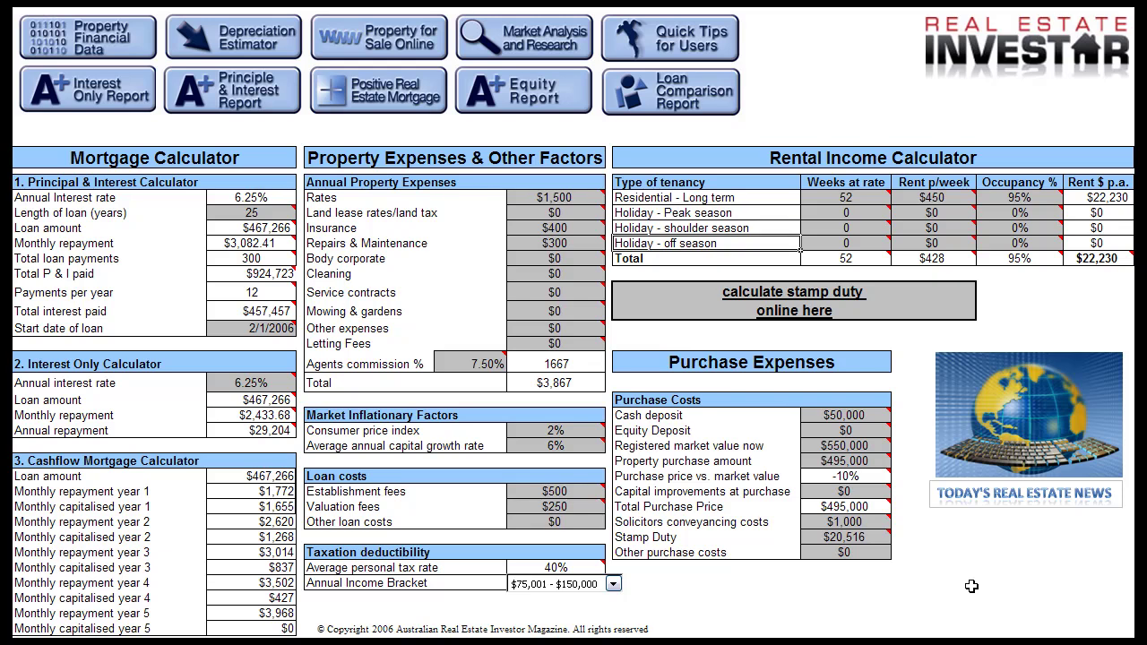
{"action": "key", "text": "Right"}
{"action": "key", "text": "Up"}
{"action": "key", "text": "Up"}
{"action": "key", "text": "Up"}
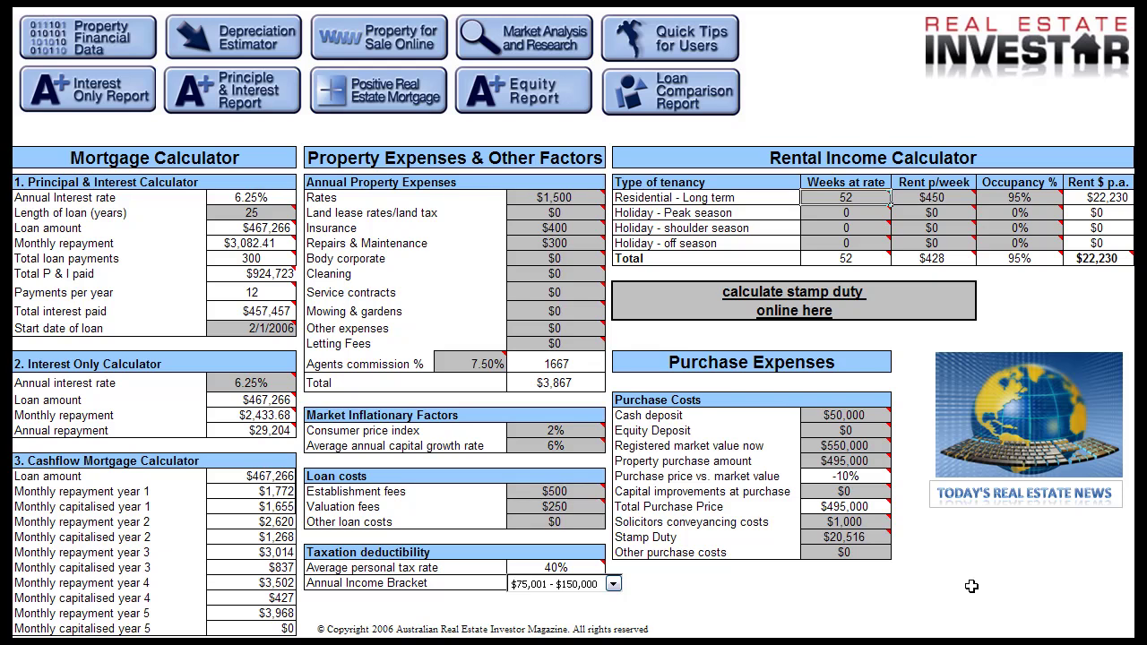
Set the weekly rent for the long-term residential tenancy to $520 and check its occupancy percentage.
{"action": "key", "text": "Right"}
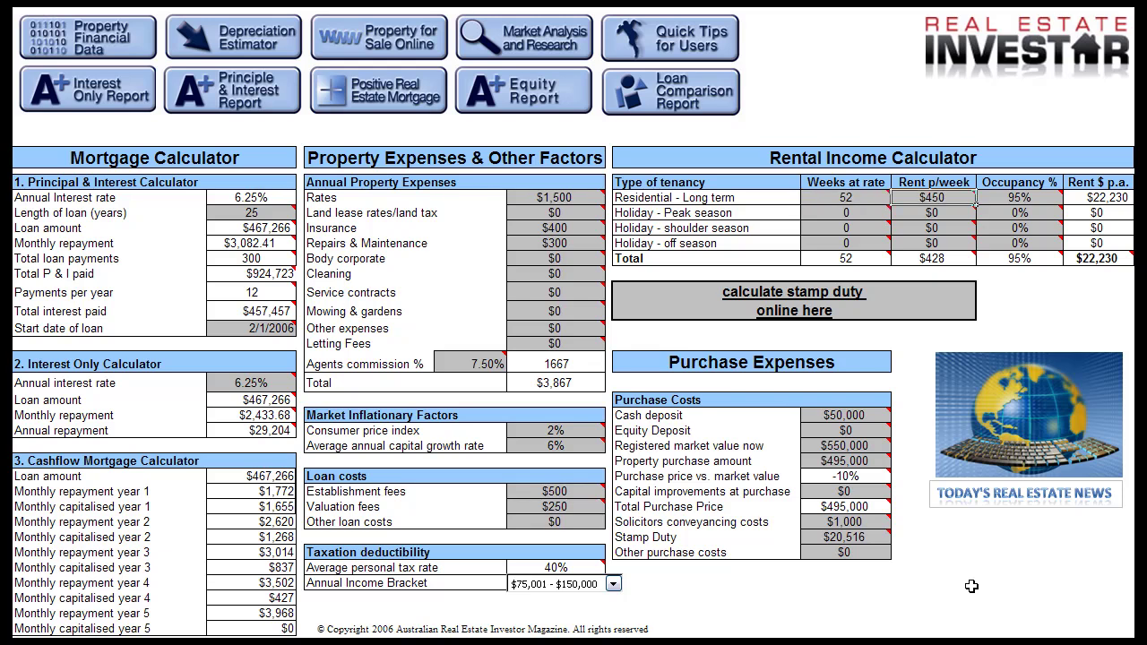
{"action": "type", "text": "520"}
{"action": "key", "text": "Return"}
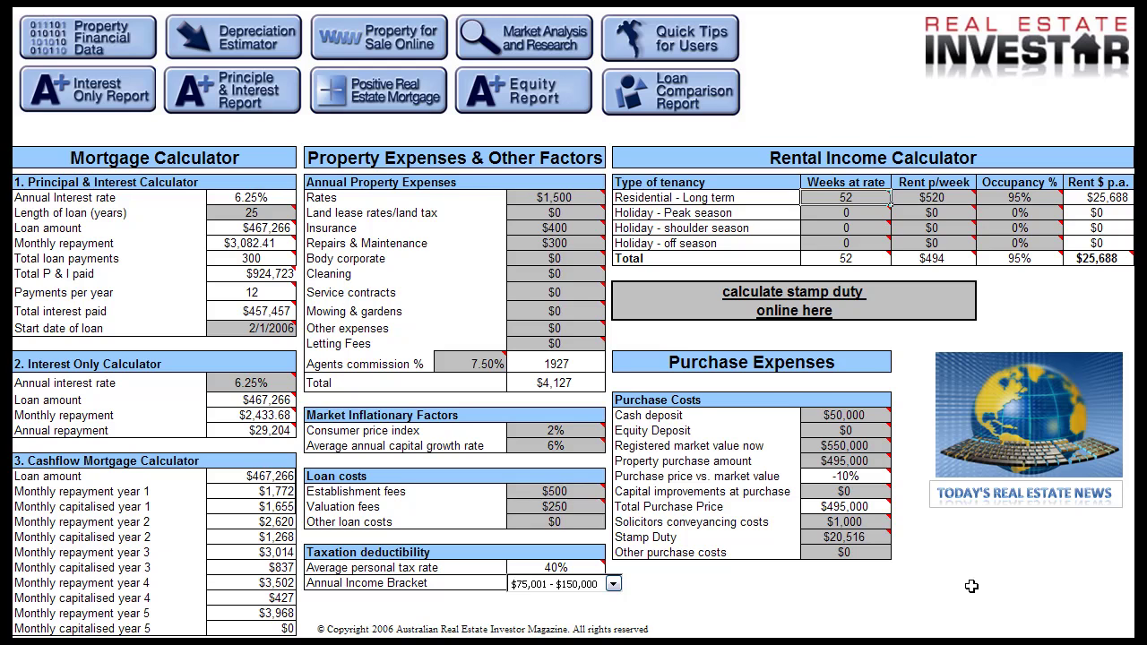
{"action": "key", "text": "Tab"}
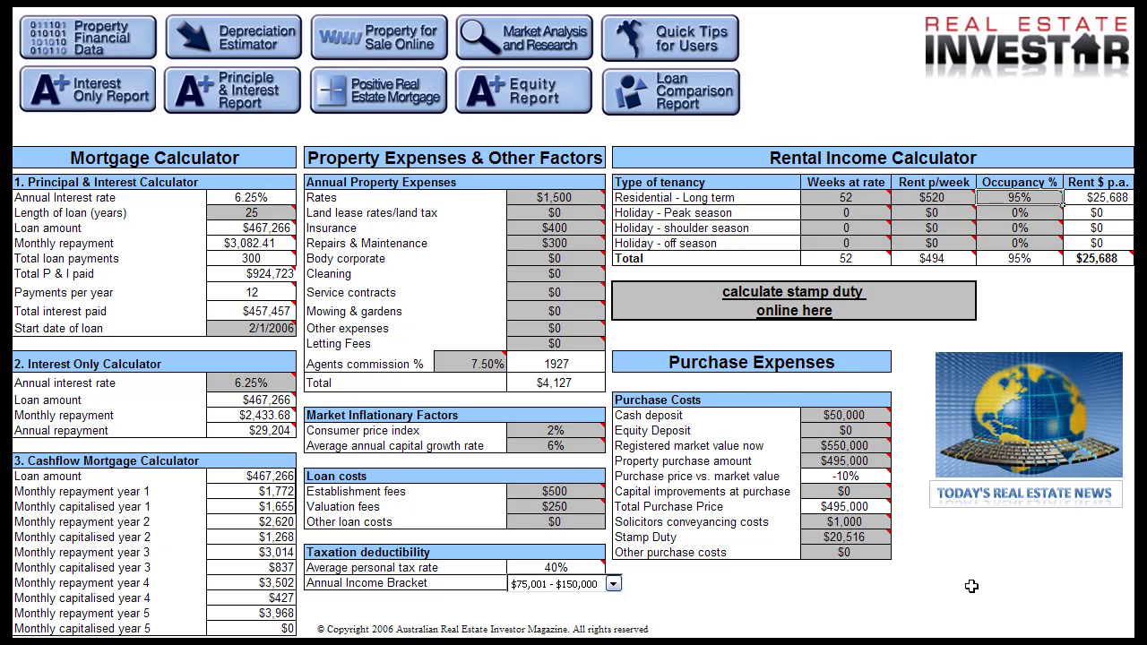
Open the Depreciation Estimator and choose Residential House < 3 Br as the property type.
{"action": "mouse_move", "coordinate": [573, 507]}
{"action": "left_click", "coordinate": [242, 43]}
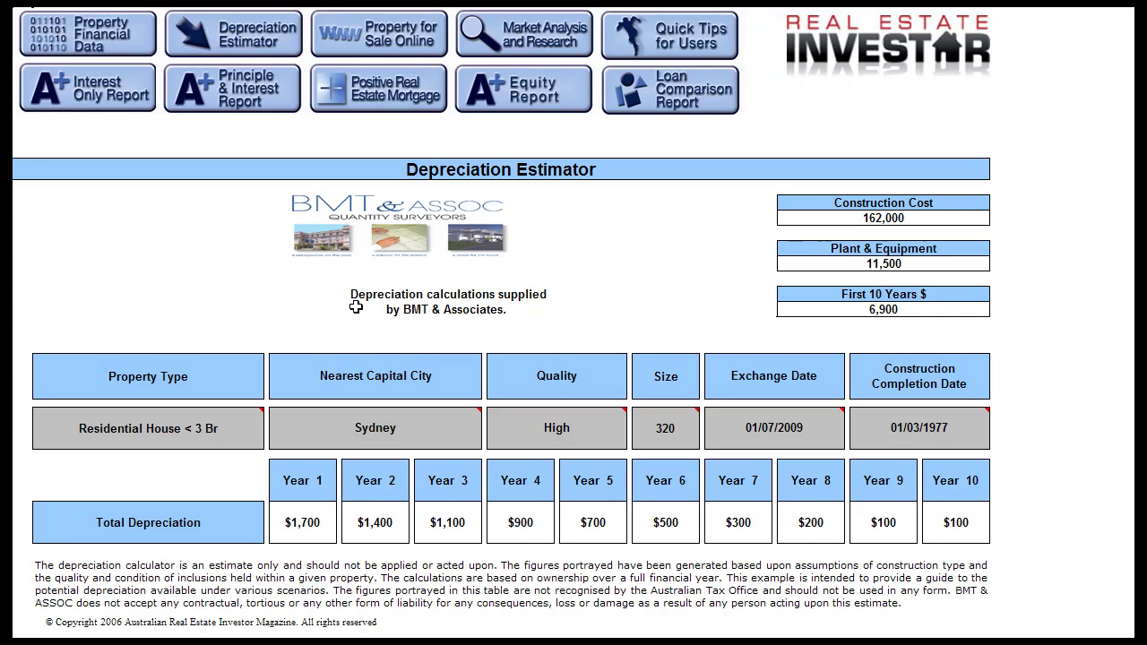
{"action": "left_click", "coordinate": [240, 431]}
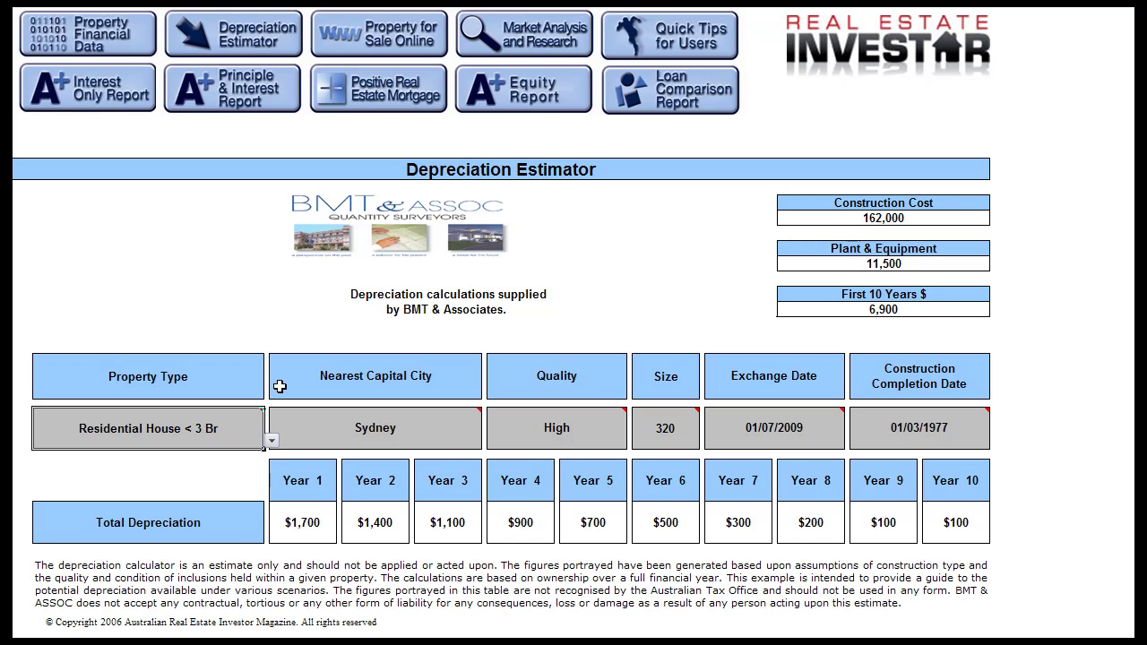
{"action": "left_click", "coordinate": [272, 442]}
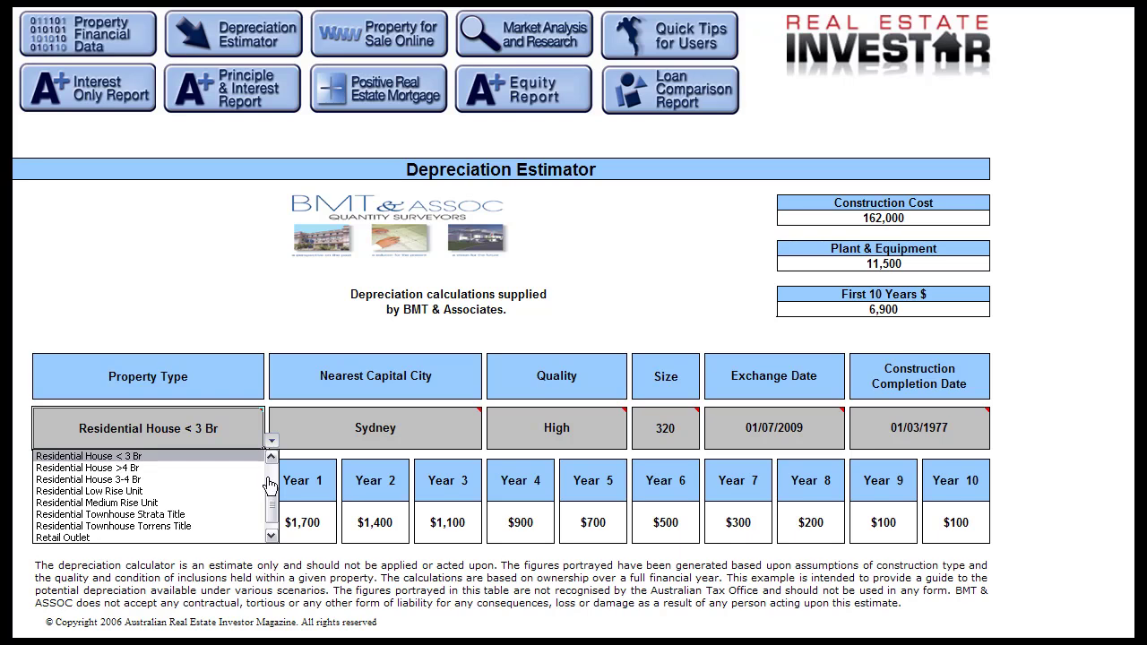
{"action": "mouse_move", "coordinate": [273, 511]}
{"action": "left_mouse_down"}
{"action": "mouse_move", "coordinate": [273, 478]}
{"action": "mouse_move", "coordinate": [273, 505]}
{"action": "mouse_move", "coordinate": [273, 491]}
{"action": "left_mouse_up"}
{"action": "left_click", "coordinate": [136, 480]}
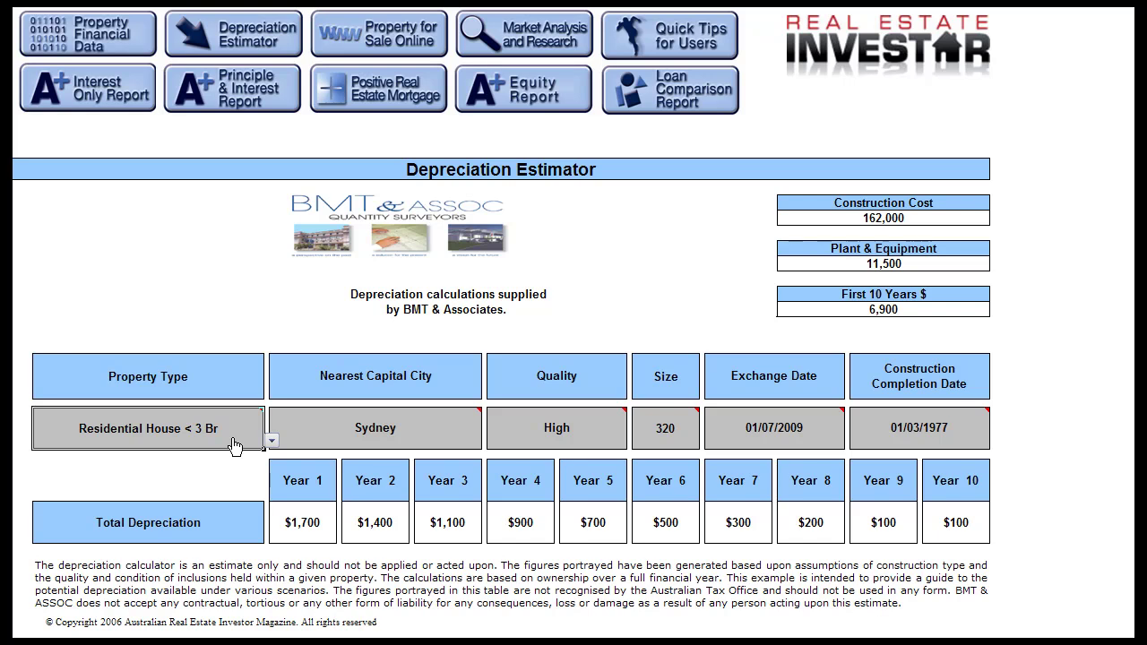
Choose Sydney as the nearest capital city and keep the quality at High.
{"action": "left_click", "coordinate": [452, 440]}
{"action": "left_click", "coordinate": [489, 441]}
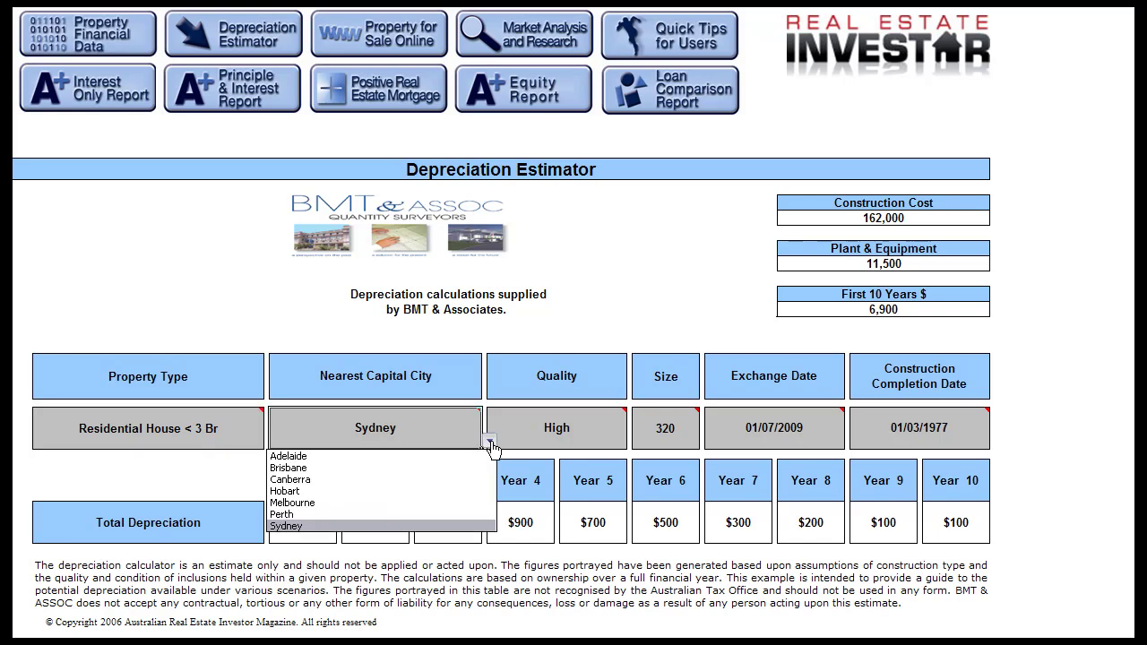
{"action": "left_click", "coordinate": [376, 526]}
{"action": "left_click", "coordinate": [582, 427]}
{"action": "left_click", "coordinate": [634, 443]}
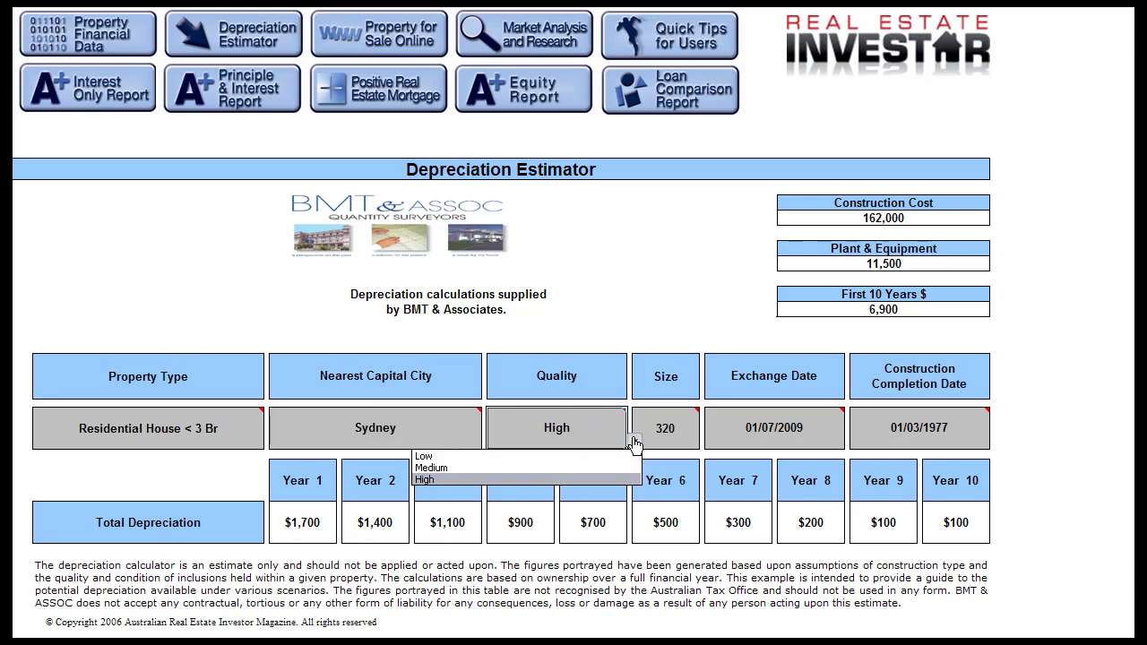
{"action": "left_click", "coordinate": [635, 443]}
Set the property size to 280 and keep the exchange date at 01/07/2009.
{"action": "double_click", "coordinate": [677, 428]}
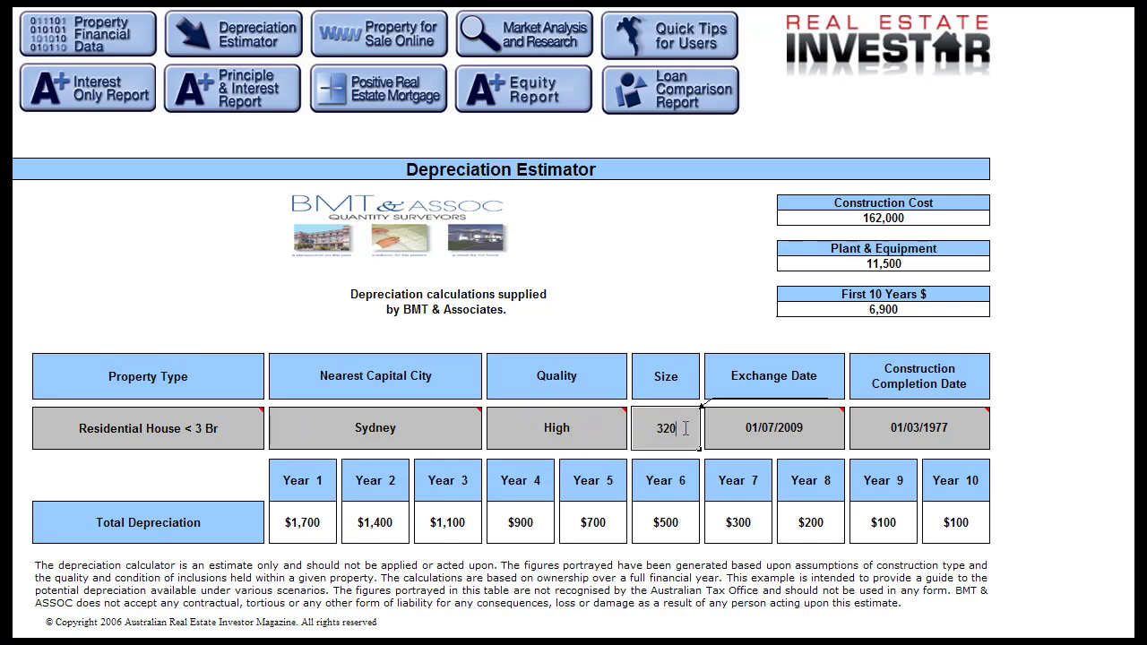
{"action": "key", "text": "BackSpace"}
{"action": "key", "text": "BackSpace"}
{"action": "key", "text": "BackSpace"}
{"action": "type", "text": "280"}
{"action": "left_click", "coordinate": [750, 430]}
{"action": "double_click", "coordinate": [818, 432]}
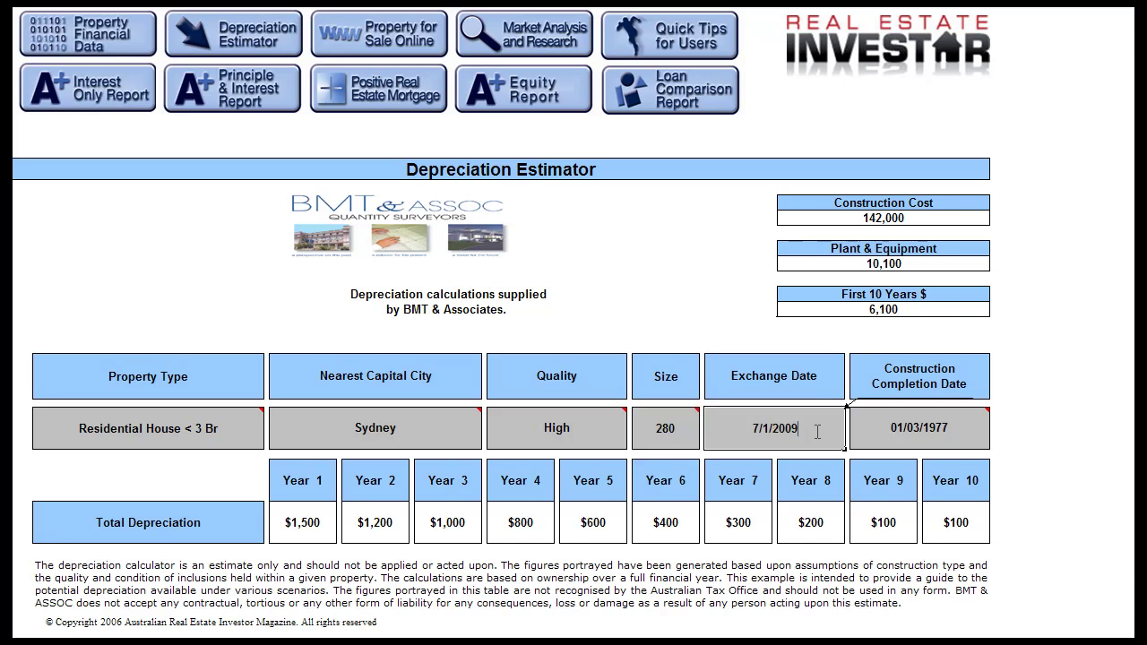
{"action": "key", "text": "Return"}
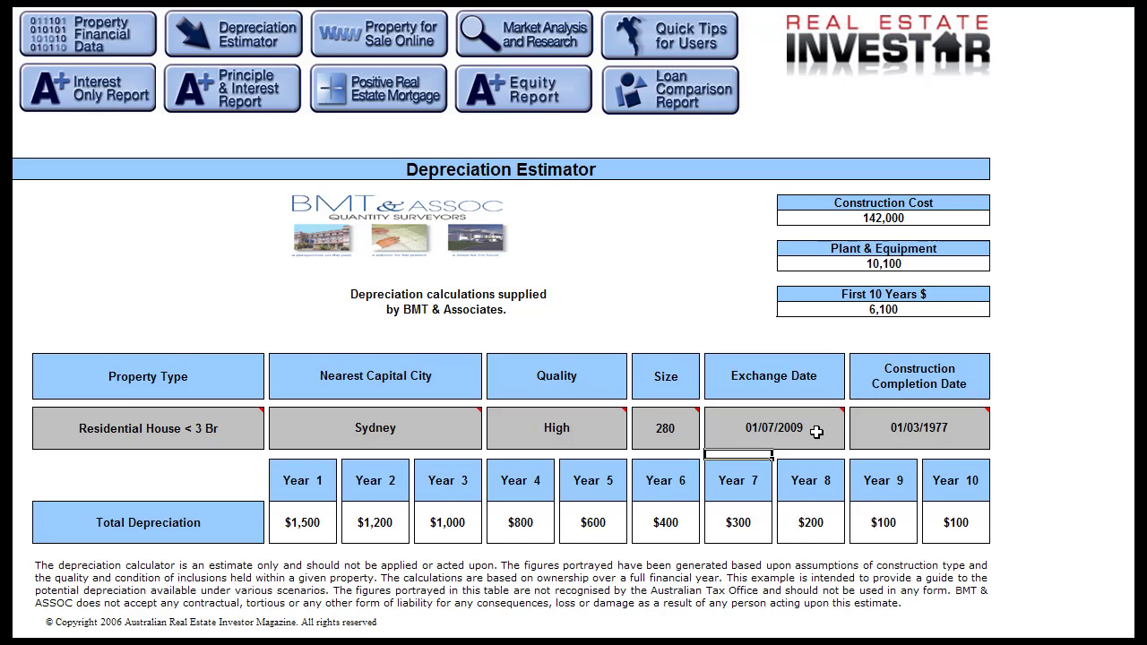
Set the construction completion date to 01/03/2006 and check the total depreciation for Year 1.
{"action": "double_click", "coordinate": [962, 428]}
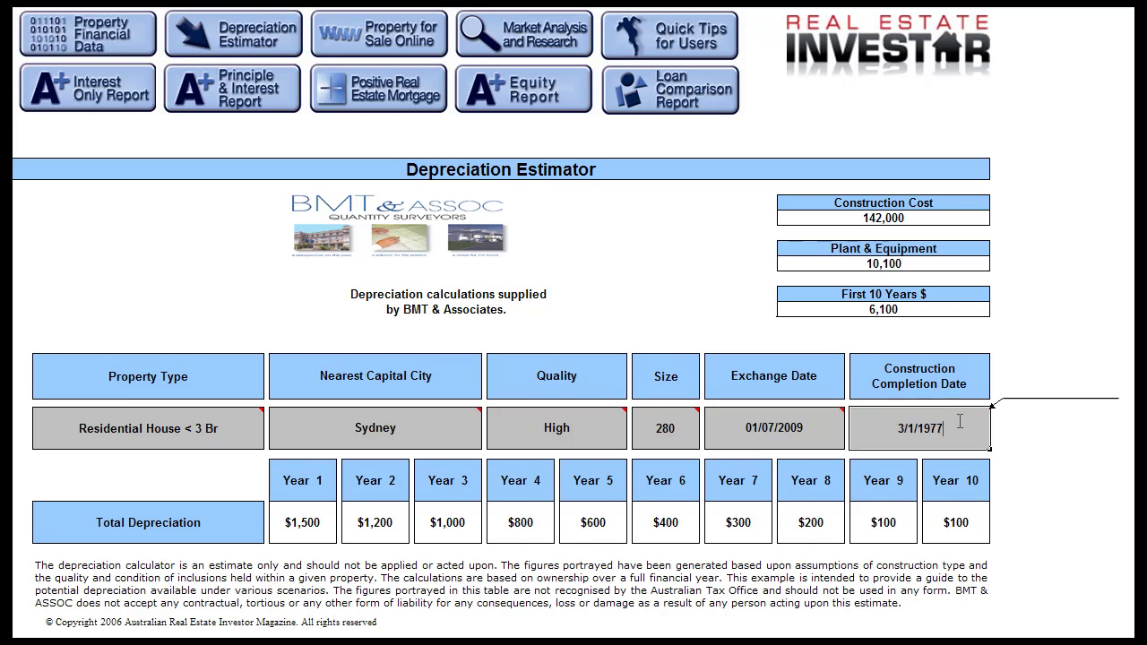
{"action": "key", "text": "BackSpace"}
{"action": "key", "text": "BackSpace"}
{"action": "key", "text": "BackSpace"}
{"action": "key", "text": "BackSpace"}
{"action": "type", "text": "2006"}
{"action": "key", "text": "Return"}
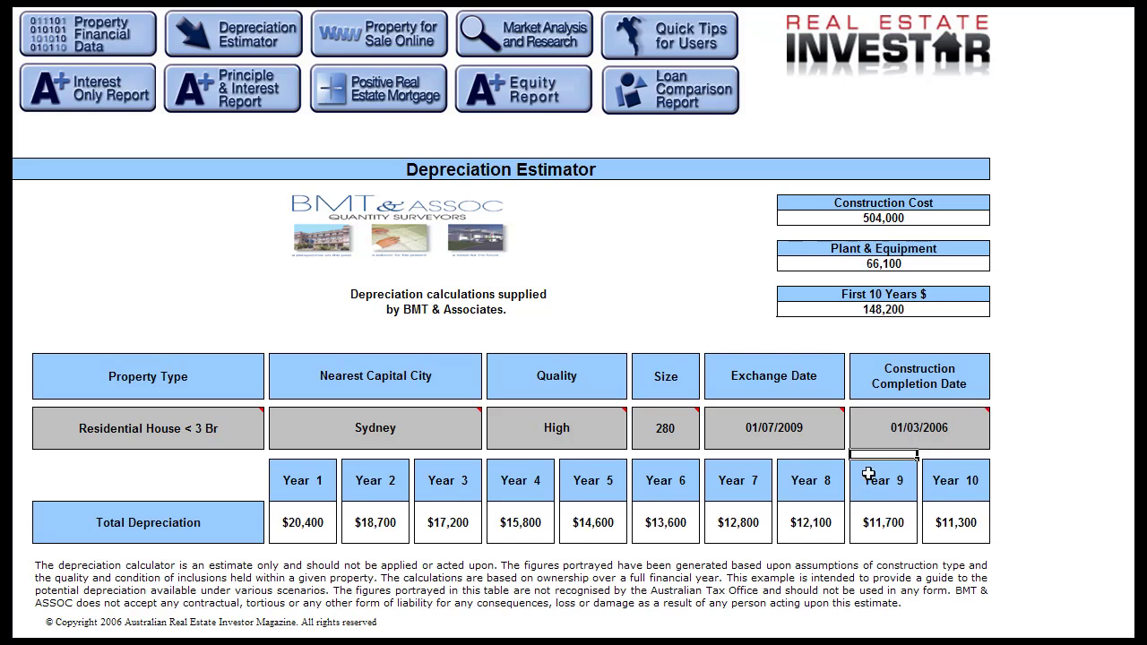
{"action": "left_click", "coordinate": [321, 524]}
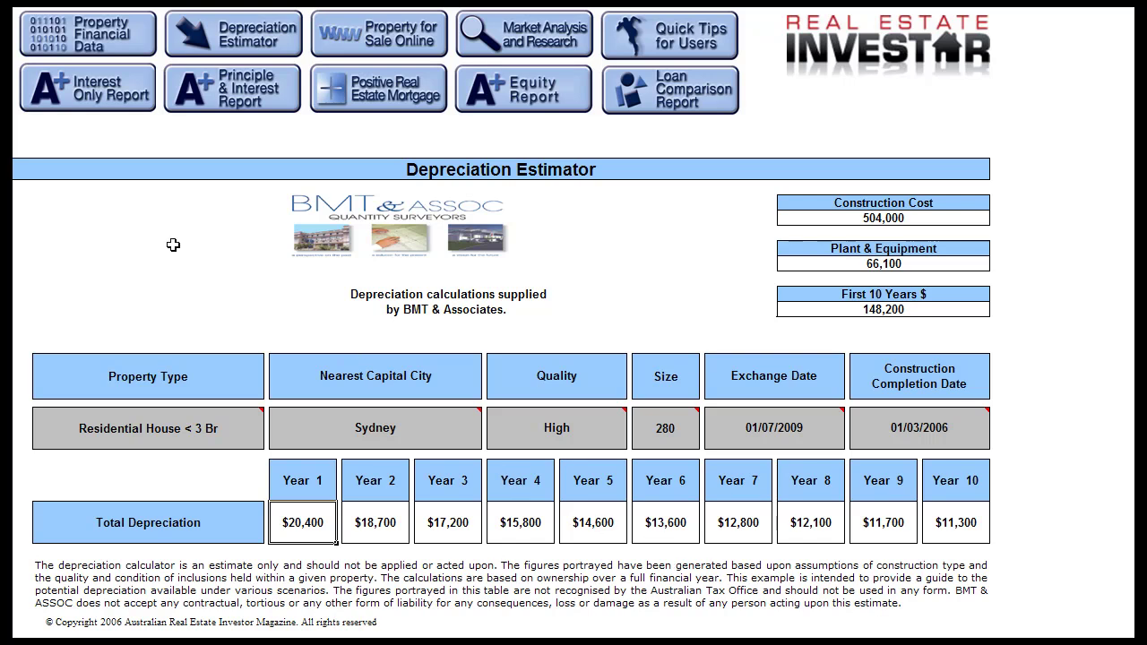
Open the Interest Only report and review the internal rate of return, purchase price and today's market value.
{"action": "left_click", "coordinate": [93, 95]}
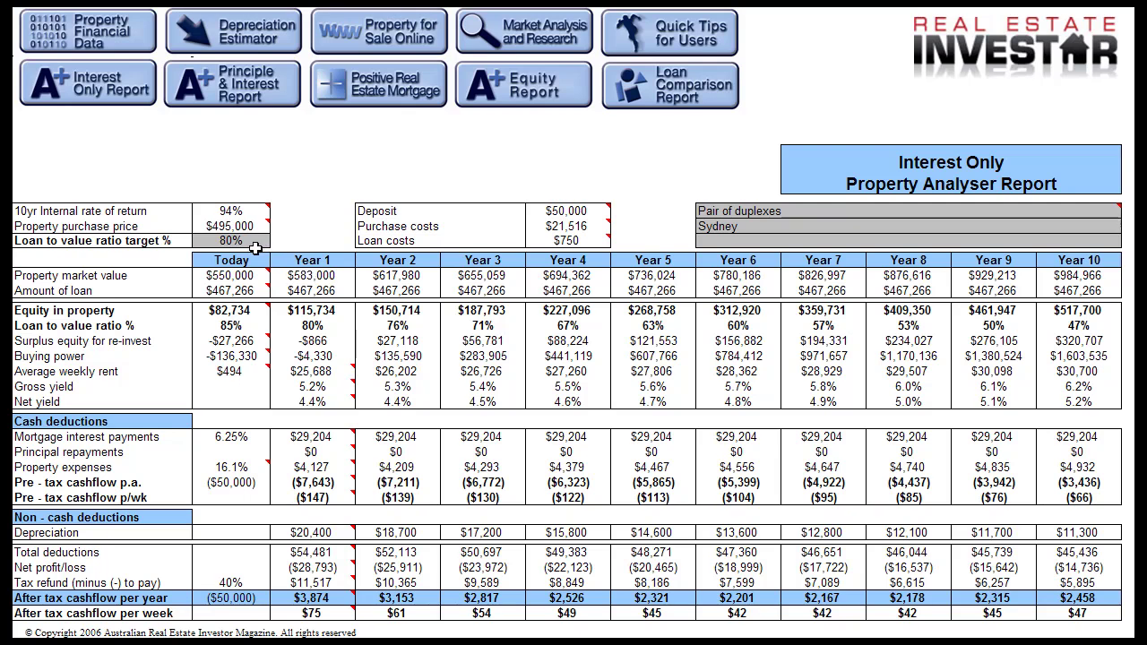
{"action": "left_click", "coordinate": [235, 211]}
{"action": "key", "text": "Down"}
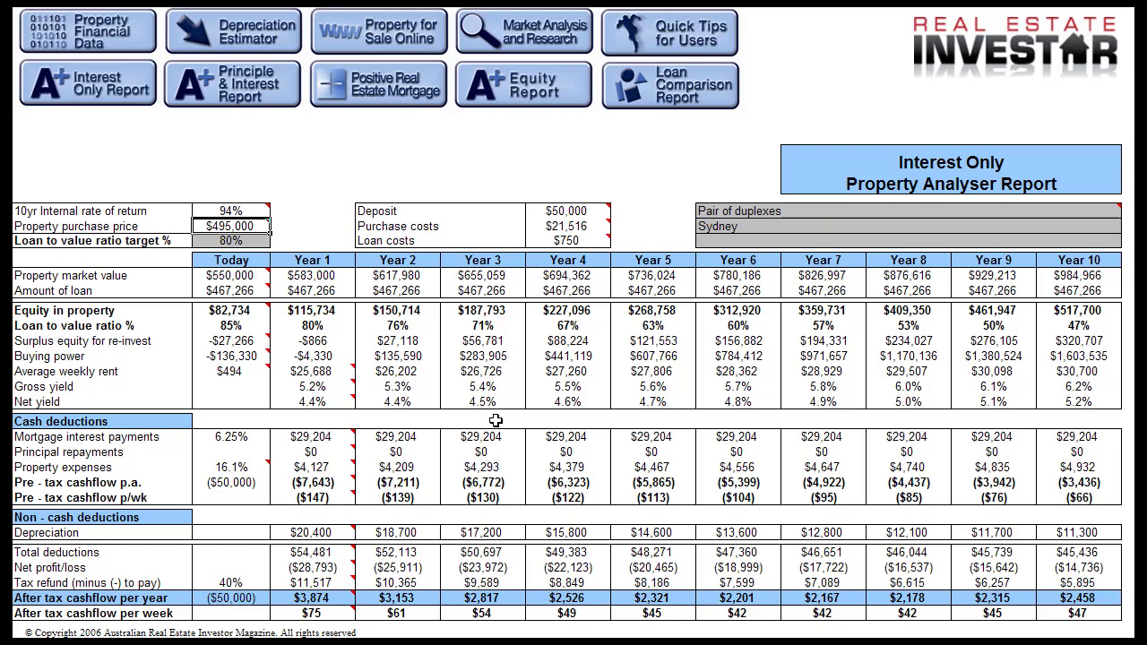
{"action": "key", "text": "Down"}
{"action": "key", "text": "Down"}
{"action": "key", "text": "Down"}
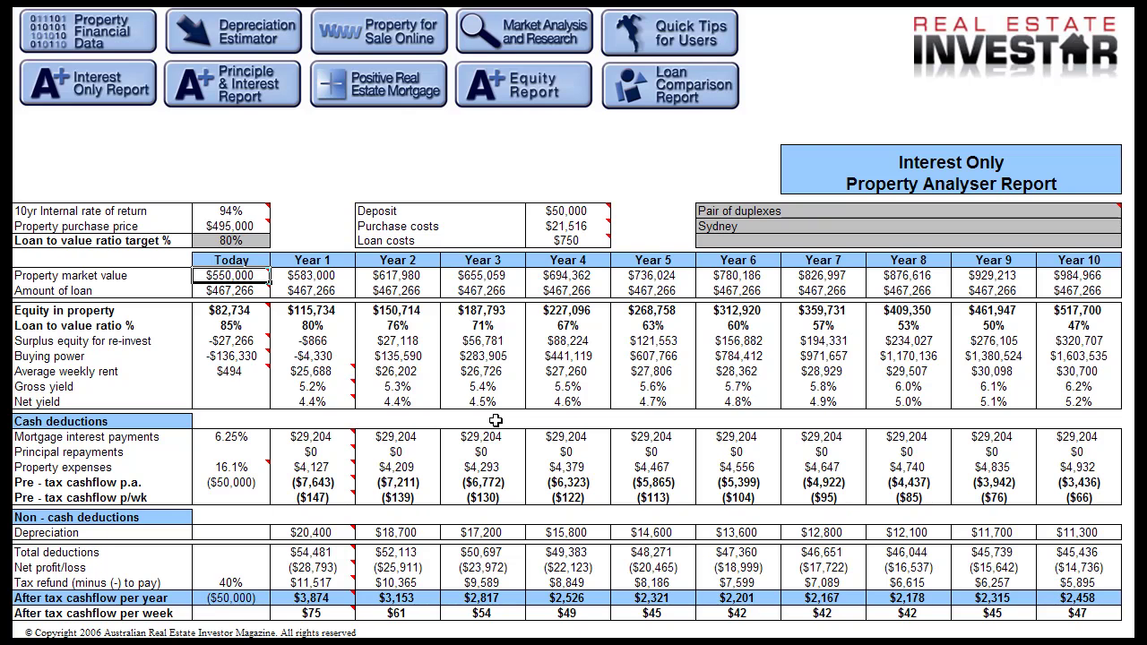
Examine the projected property market value from Year 1 through Year 10.
{"action": "key", "text": "Right"}
{"action": "key", "text": "Right"}
{"action": "key", "text": "Right"}
{"action": "key", "text": "Right"}
{"action": "key", "text": "Right"}
{"action": "key", "text": "Right"}
{"action": "key", "text": "Right"}
{"action": "key", "text": "Right"}
{"action": "key", "text": "Right"}
{"action": "key", "text": "Right"}
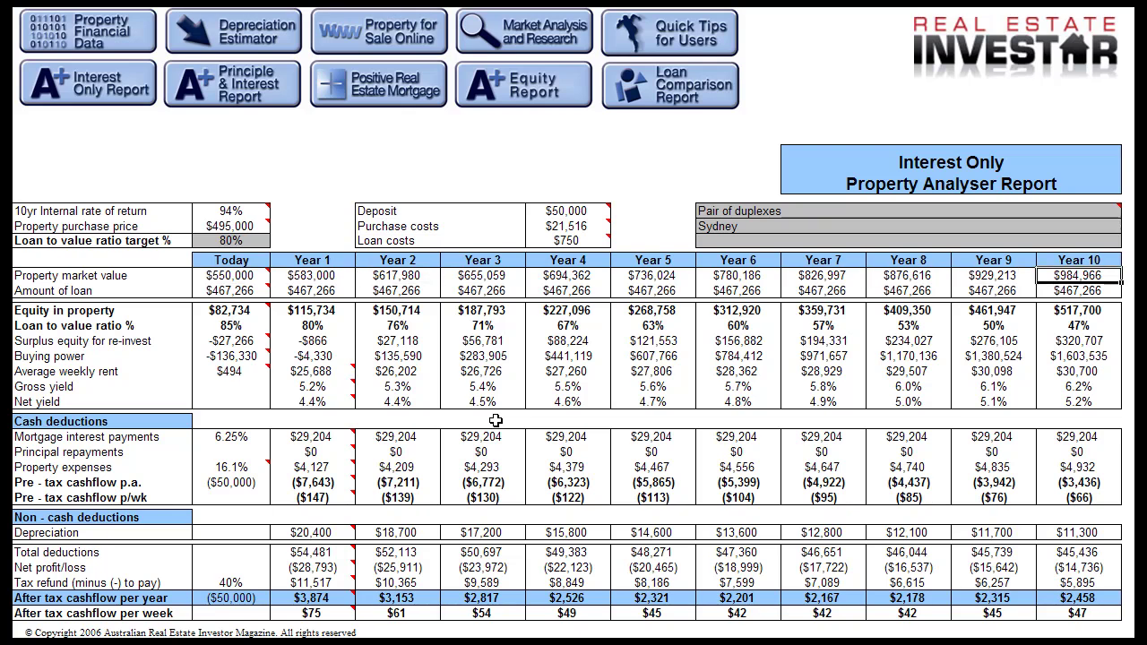